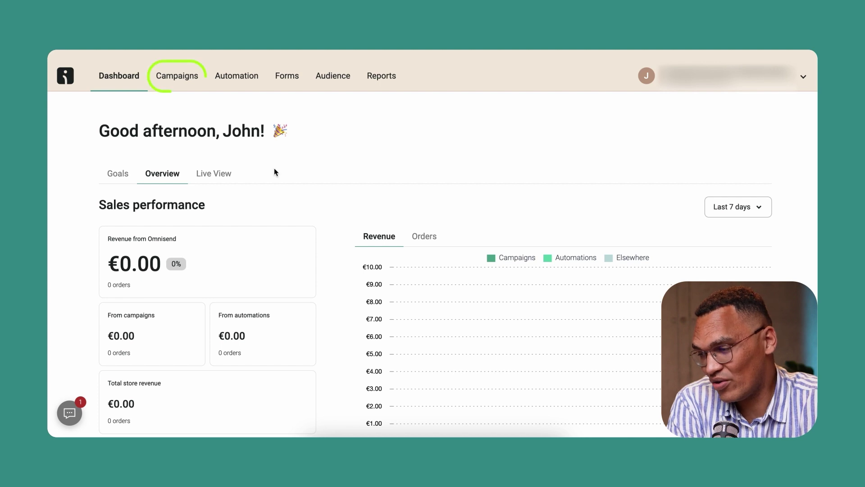
Start a new Email & SMS campaign from the Campaigns list.
{"action": "left_click", "coordinate": [177, 77]}
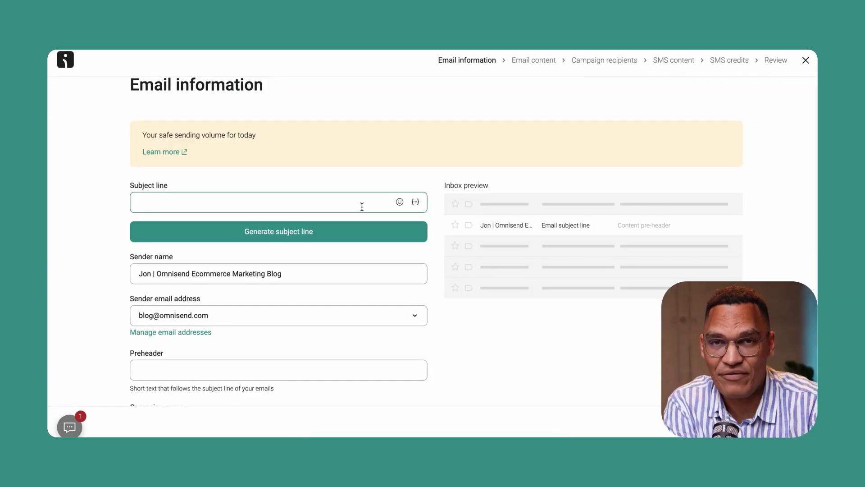
Set subject 'Black Friday sale starts soon' and preheader 'Black Friday sale is coming soon. Be prepared'.
{"action": "left_click", "coordinate": [345, 200]}
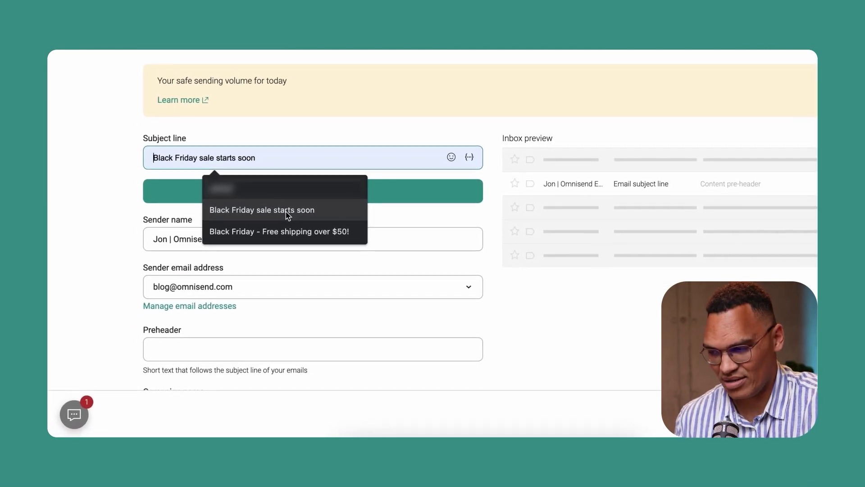
{"action": "left_click", "coordinate": [279, 216]}
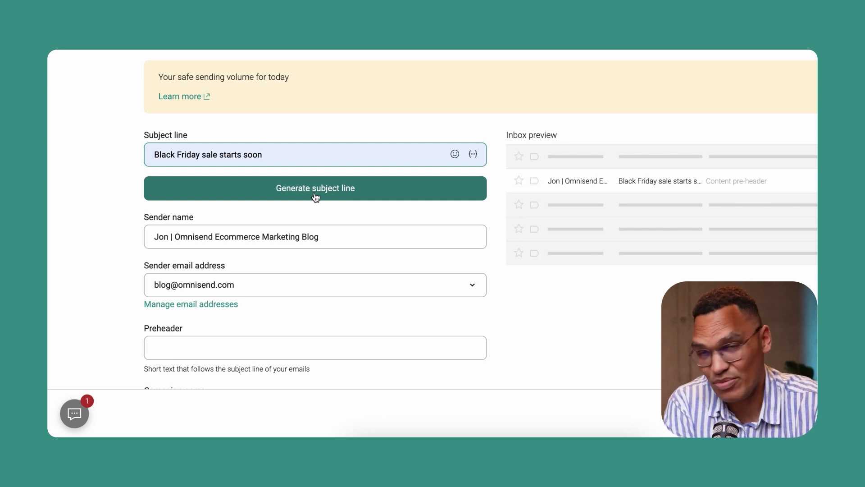
{"action": "scroll", "coordinate": [405, 226], "scroll_direction": "down", "scroll_amount": 3}
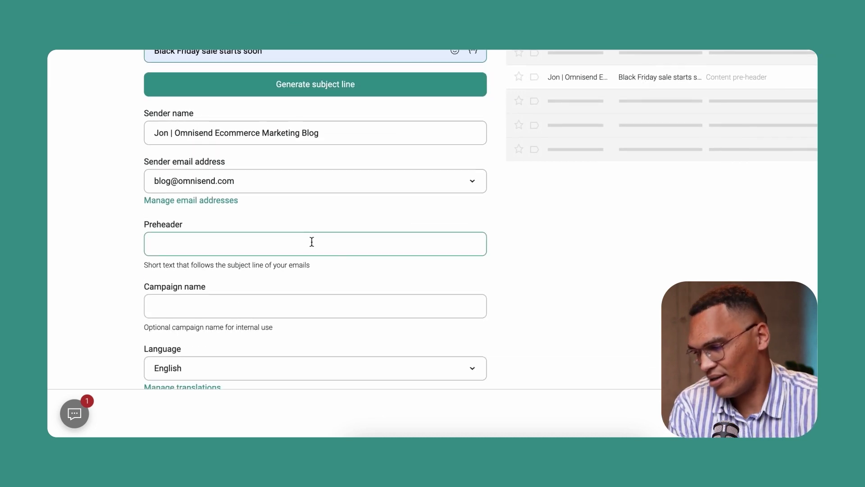
{"action": "left_click", "coordinate": [311, 242]}
{"action": "left_click", "coordinate": [273, 276]}
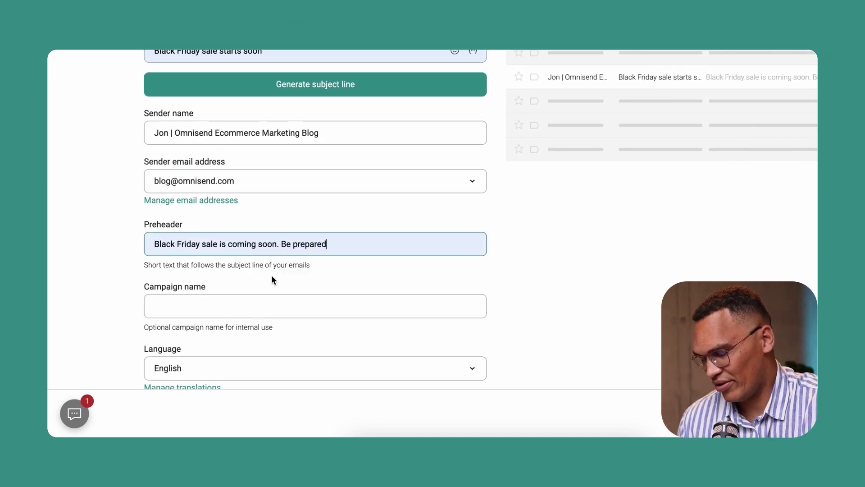
Name the campaign BFCM 09 2023, adapting the suggested BFCM 01 2023.
{"action": "left_click", "coordinate": [279, 303]}
{"action": "left_click", "coordinate": [253, 274]}
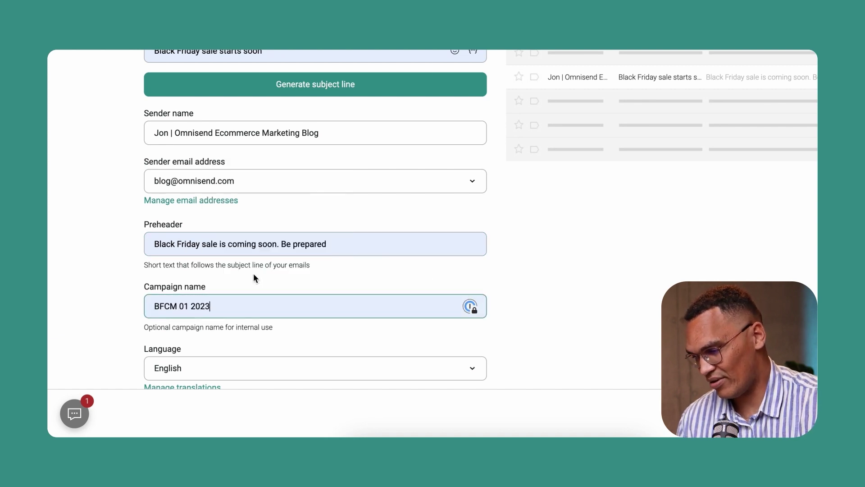
{"action": "left_click", "coordinate": [189, 306]}
{"action": "key", "text": "BackSpace"}
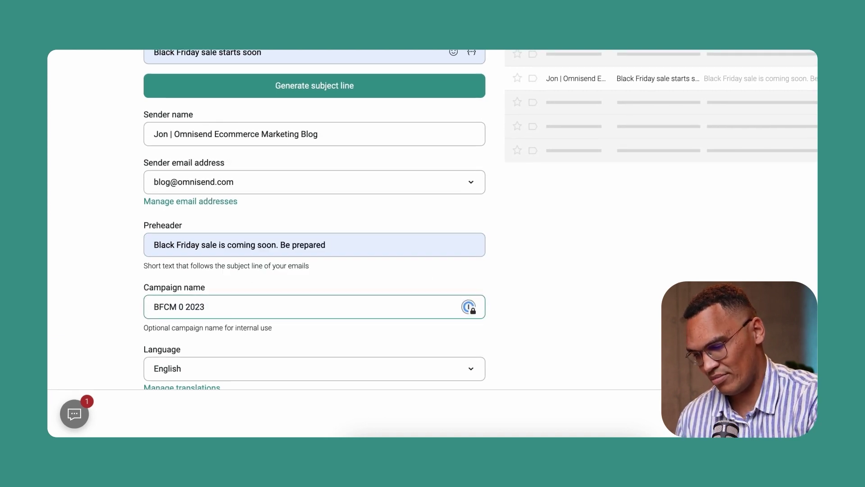
{"action": "type", "text": "9"}
{"action": "scroll", "coordinate": [522, 321], "scroll_direction": "down", "scroll_amount": 3}
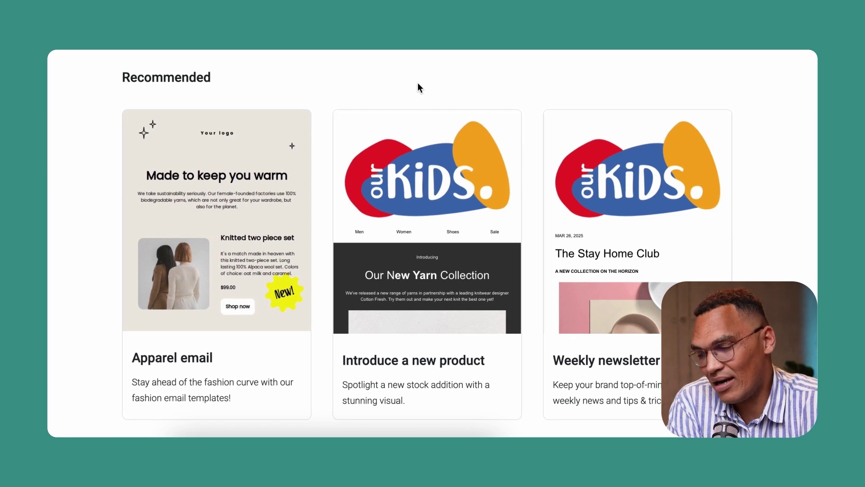
Use the Pets cat-photo template from All templates for the campaign email.
{"action": "scroll", "coordinate": [417, 82], "scroll_direction": "down", "scroll_amount": 10}
{"action": "mouse_move", "coordinate": [491, 164]}
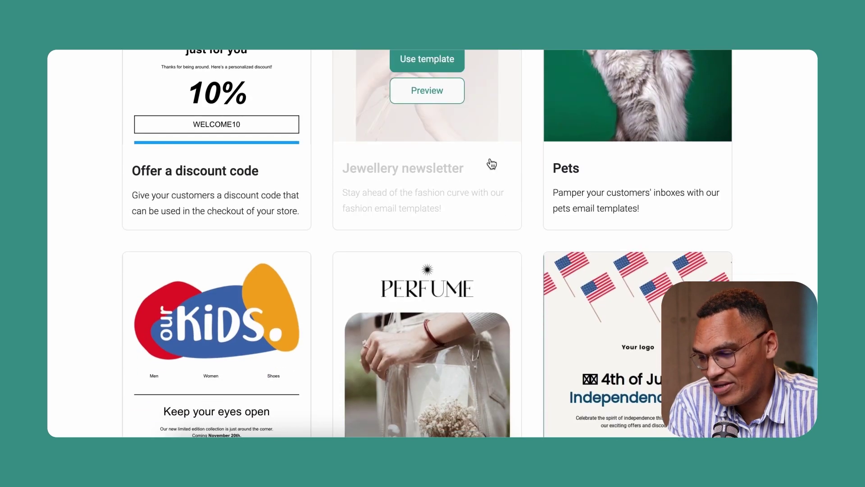
{"action": "scroll", "coordinate": [504, 187], "scroll_direction": "up", "scroll_amount": 6}
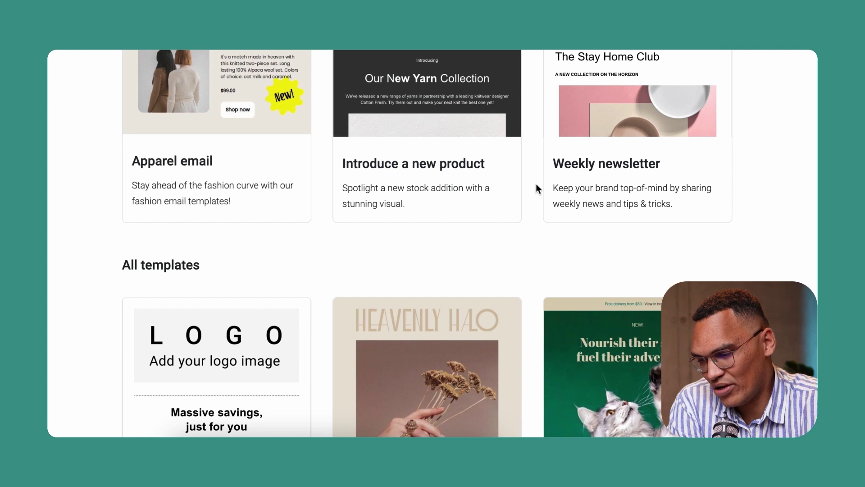
{"action": "scroll", "coordinate": [536, 187], "scroll_direction": "down", "scroll_amount": 4}
{"action": "scroll", "coordinate": [536, 188], "scroll_direction": "down", "scroll_amount": 2}
{"action": "mouse_move", "coordinate": [658, 158]}
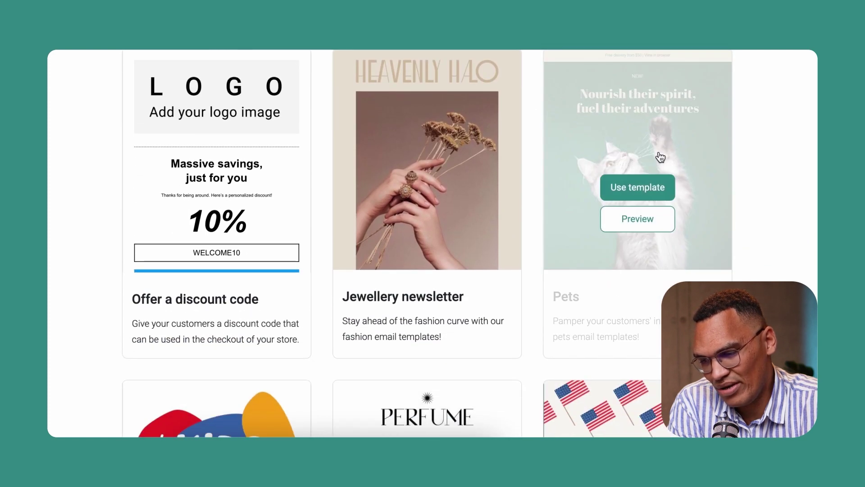
{"action": "left_click", "coordinate": [639, 189]}
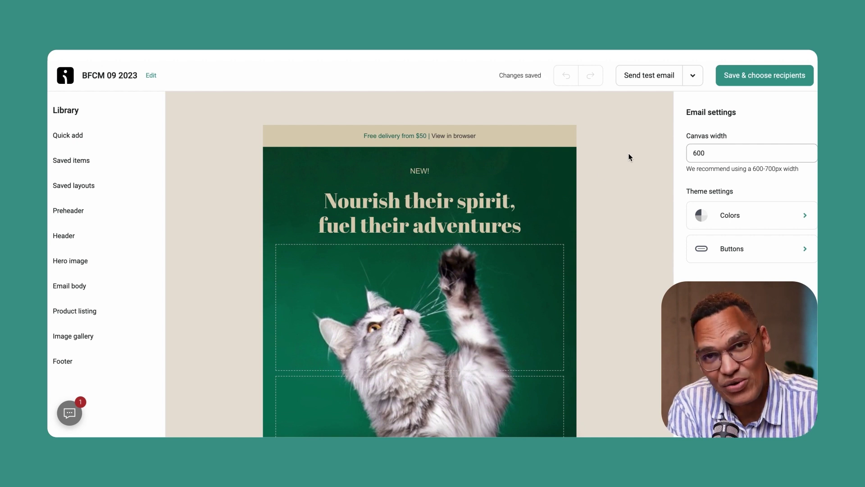
Review the cat email design, then save it and proceed to recipients.
{"action": "scroll", "coordinate": [629, 157], "scroll_direction": "down", "scroll_amount": 4}
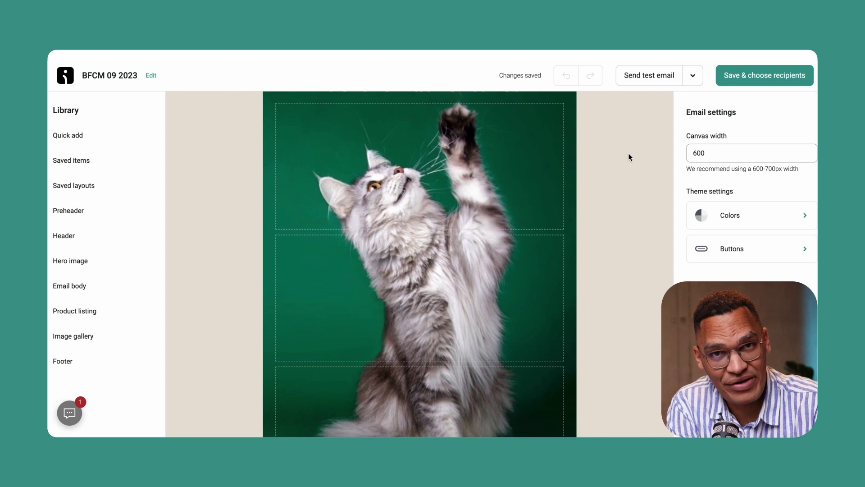
{"action": "scroll", "coordinate": [629, 157], "scroll_direction": "up", "scroll_amount": 4}
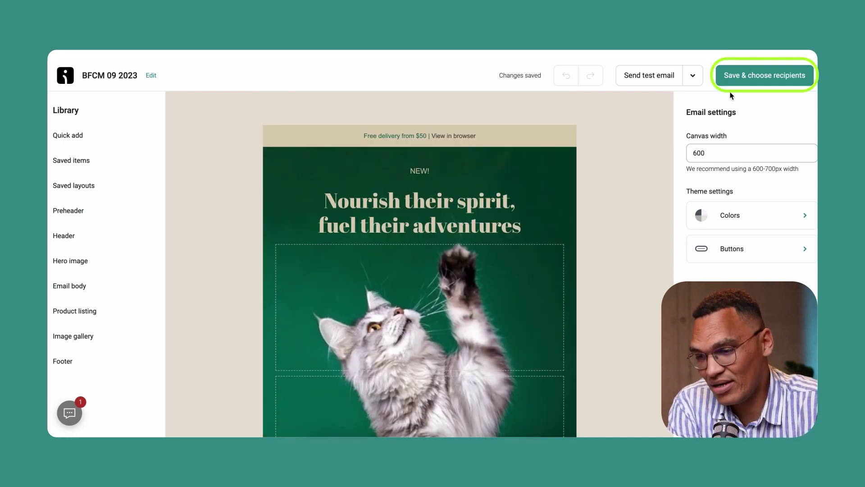
{"action": "left_click", "coordinate": [740, 78]}
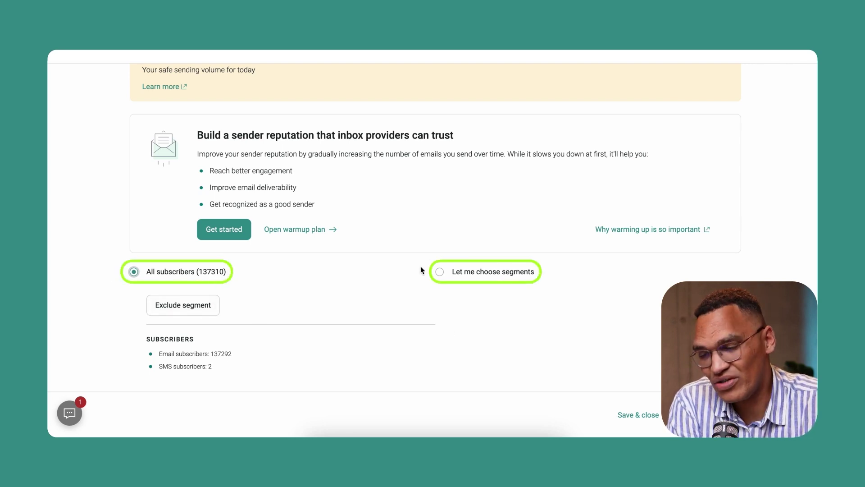
Target the segments Leads: Blackfriday 2019 and SMS in action experiment instead of all subscribers.
{"action": "left_click", "coordinate": [440, 272]}
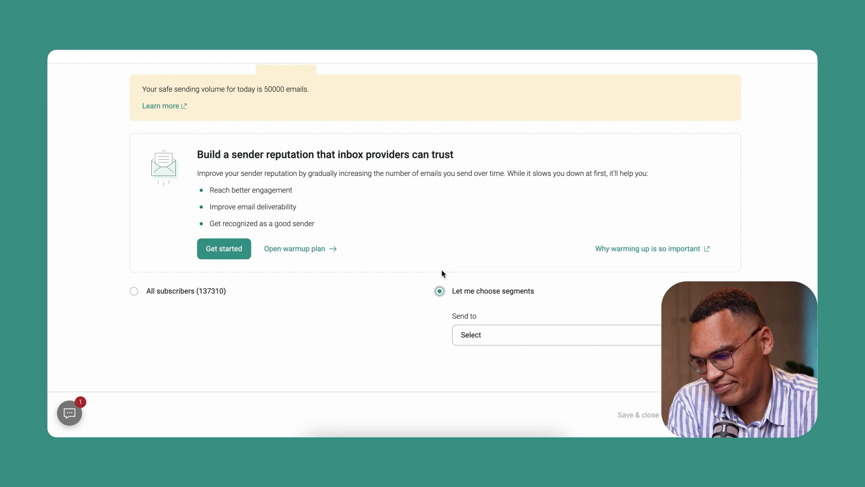
{"action": "left_click", "coordinate": [569, 337]}
{"action": "left_click", "coordinate": [550, 316]}
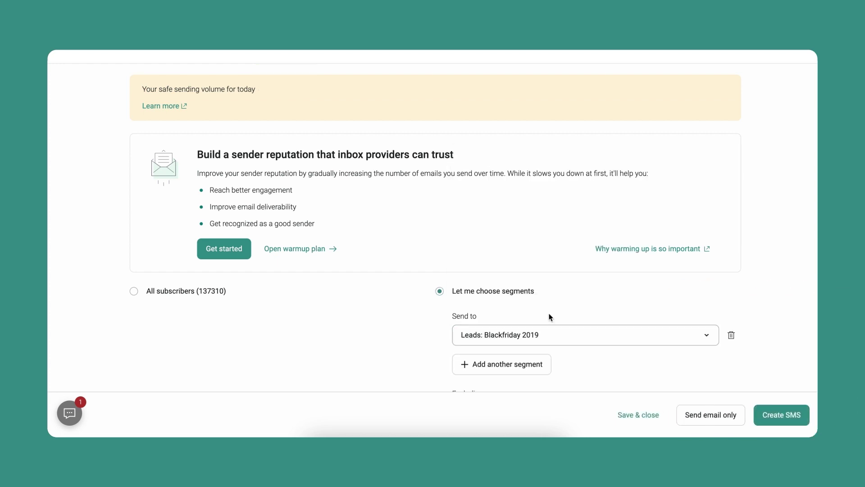
{"action": "scroll", "coordinate": [597, 289], "scroll_direction": "down", "scroll_amount": 3}
{"action": "left_click", "coordinate": [518, 239]}
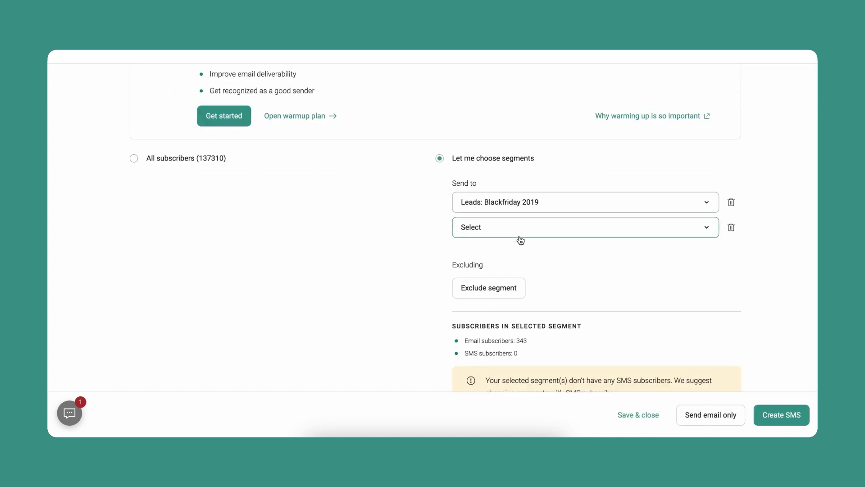
{"action": "left_click", "coordinate": [498, 236]}
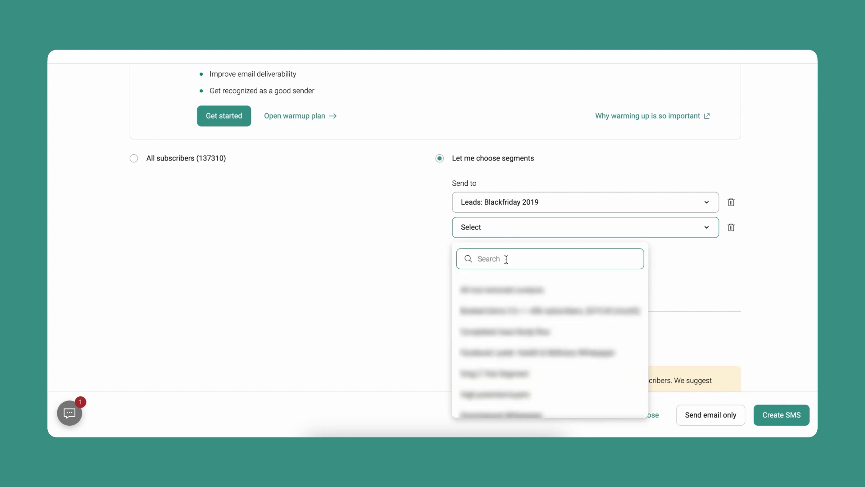
{"action": "type", "text": "sms"}
{"action": "left_click", "coordinate": [499, 285]}
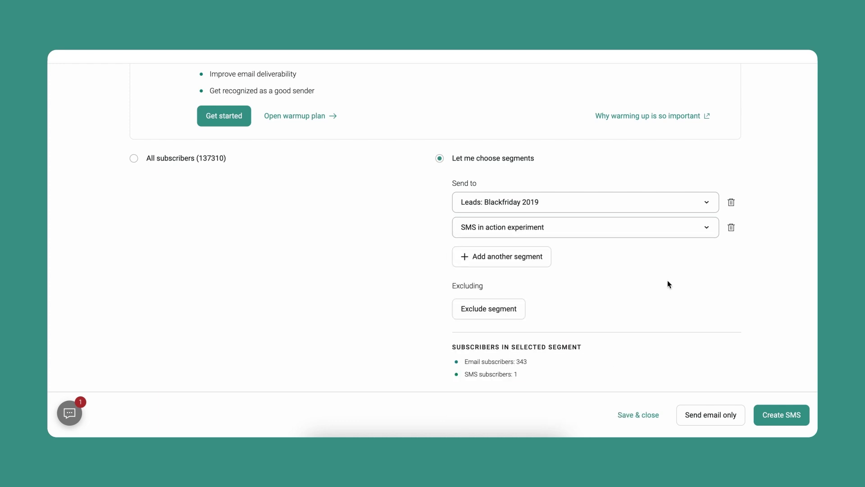
{"action": "scroll", "coordinate": [667, 279], "scroll_direction": "down", "scroll_amount": 1}
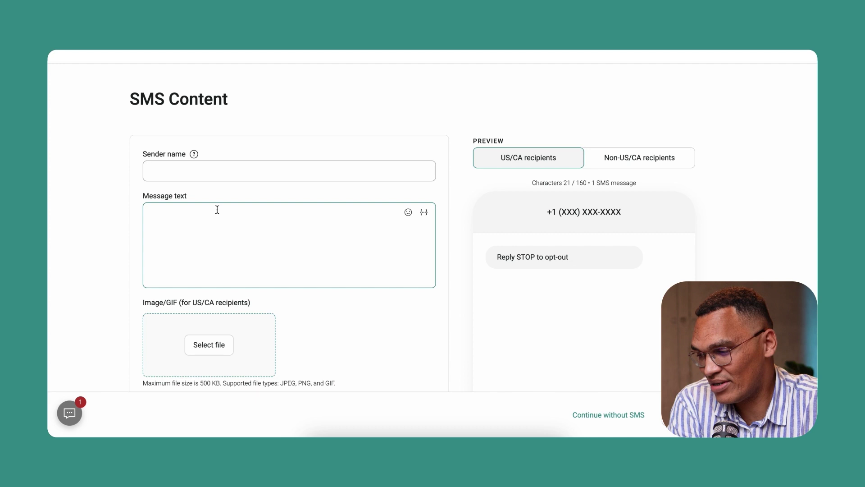
Write the SMS from sender Storename, praising Omnisend's interface and urging Black Friday purchases.
{"action": "left_click", "coordinate": [186, 175]}
{"action": "left_click", "coordinate": [213, 194]}
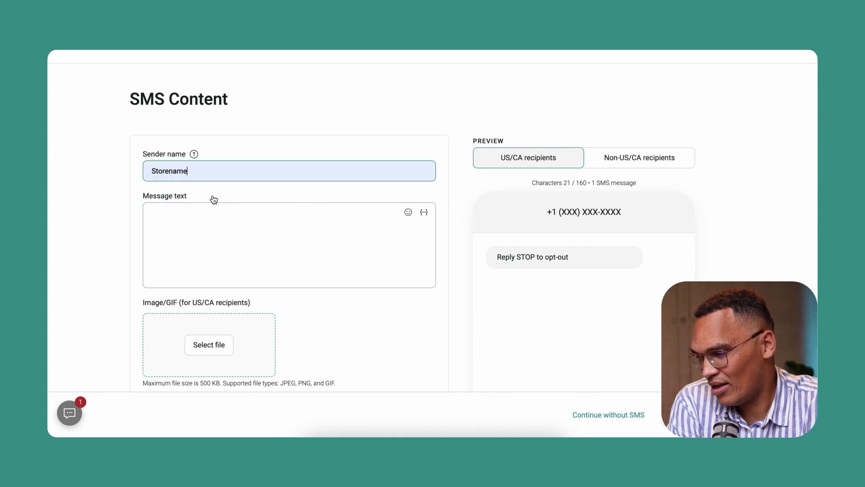
{"action": "left_click", "coordinate": [206, 224]}
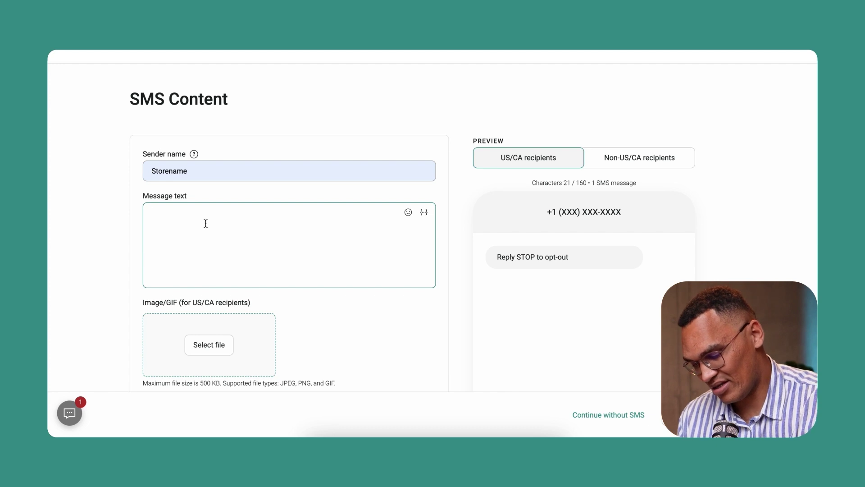
{"action": "type", "text": "This interface is so simple and easy a"}
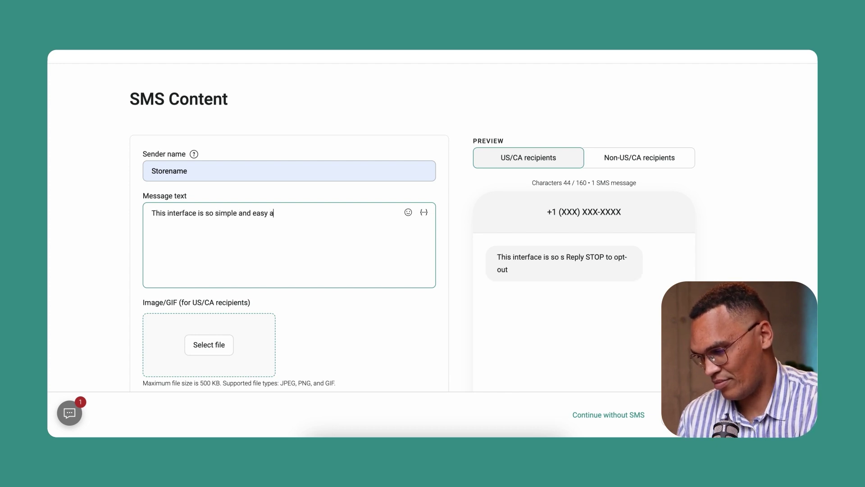
{"action": "type", "text": "nd straightforward in Omnisend. I really love it. Buy some Black Friday products."}
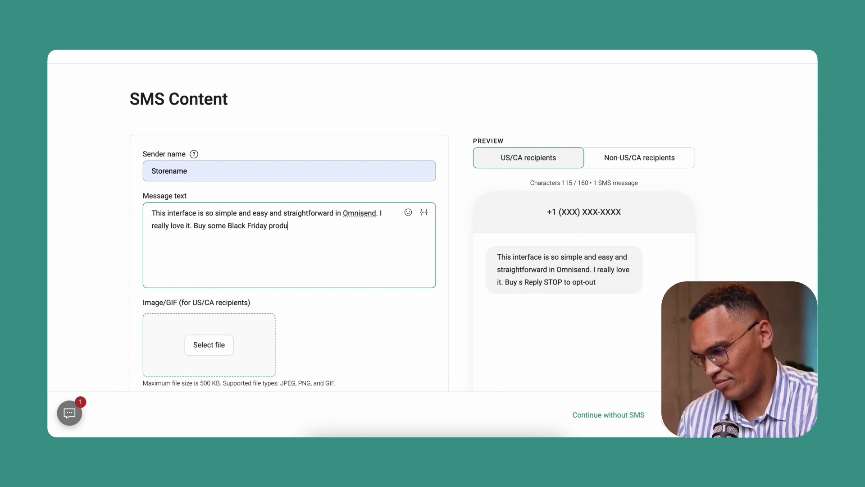
{"action": "scroll", "coordinate": [557, 248], "scroll_direction": "down", "scroll_amount": 3}
{"action": "scroll", "coordinate": [557, 248], "scroll_direction": "down", "scroll_amount": 2}
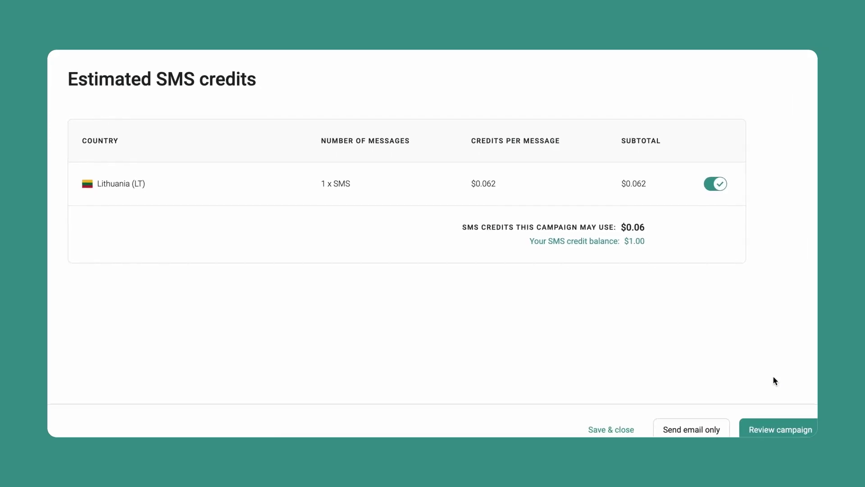
Accept the $0.06 SMS credit estimate and go to the campaign review.
{"action": "left_click", "coordinate": [770, 422]}
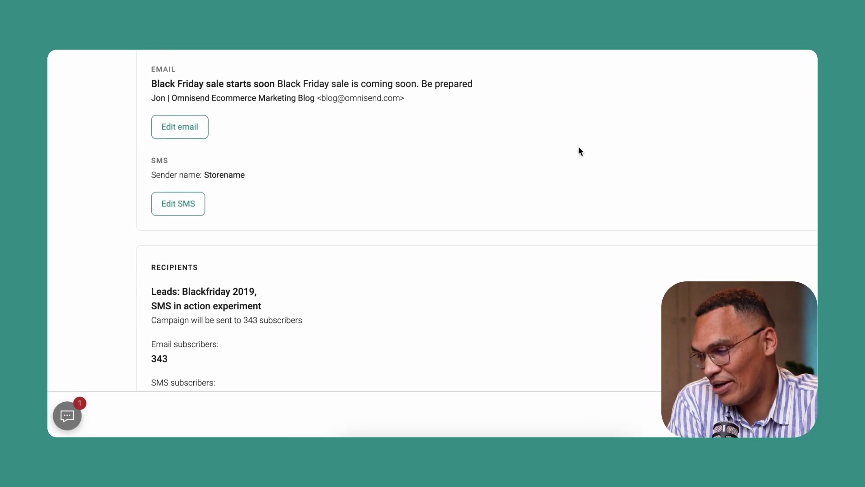
{"action": "scroll", "coordinate": [328, 139], "scroll_direction": "down", "scroll_amount": 1}
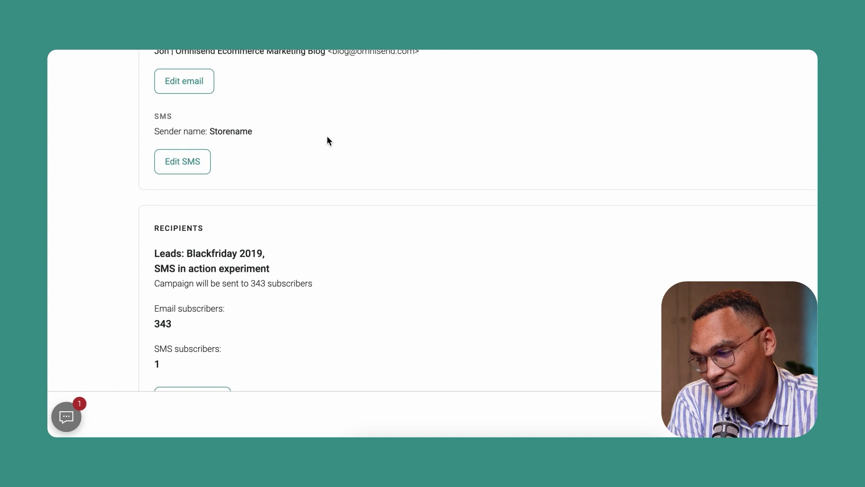
{"action": "scroll", "coordinate": [330, 139], "scroll_direction": "down", "scroll_amount": 3}
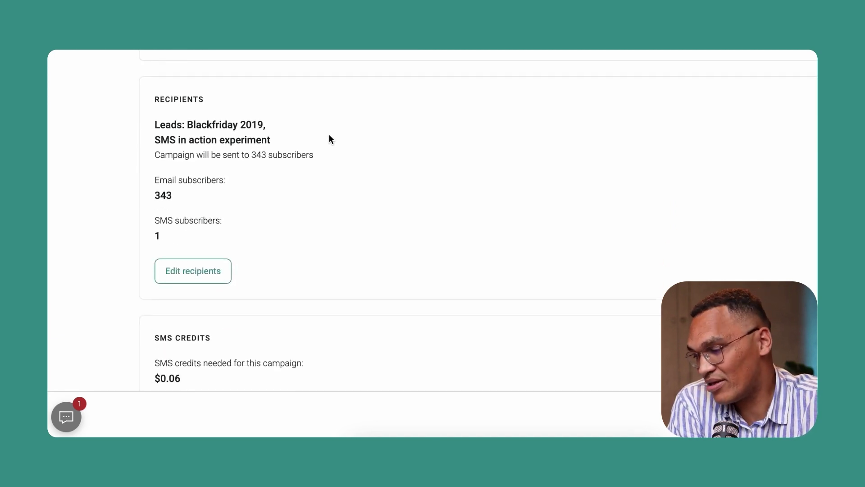
{"action": "scroll", "coordinate": [430, 205], "scroll_direction": "down", "scroll_amount": 5}
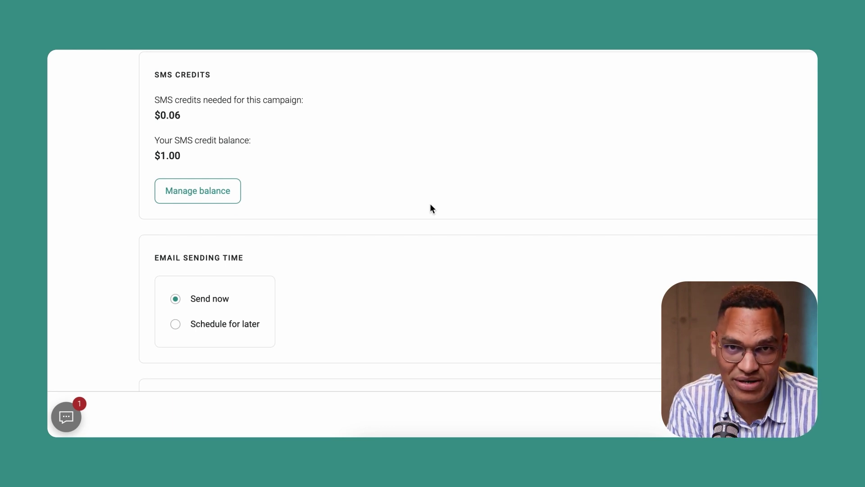
{"action": "scroll", "coordinate": [431, 208], "scroll_direction": "down", "scroll_amount": 2}
{"action": "scroll", "coordinate": [430, 209], "scroll_direction": "down", "scroll_amount": 1}
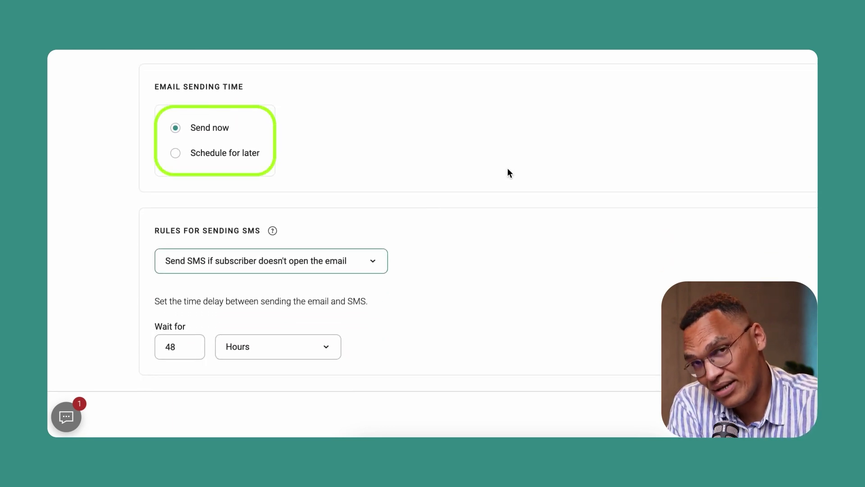
Keep the email on Send now and the SMS rule for non-openers, selecting the 48-hour wait.
{"action": "left_click", "coordinate": [221, 156]}
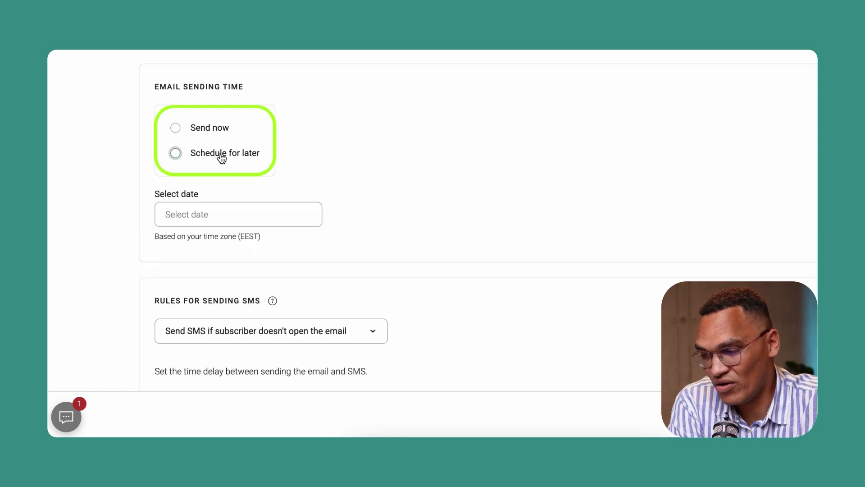
{"action": "left_click", "coordinate": [175, 128]}
{"action": "scroll", "coordinate": [540, 99], "scroll_direction": "down", "scroll_amount": 1}
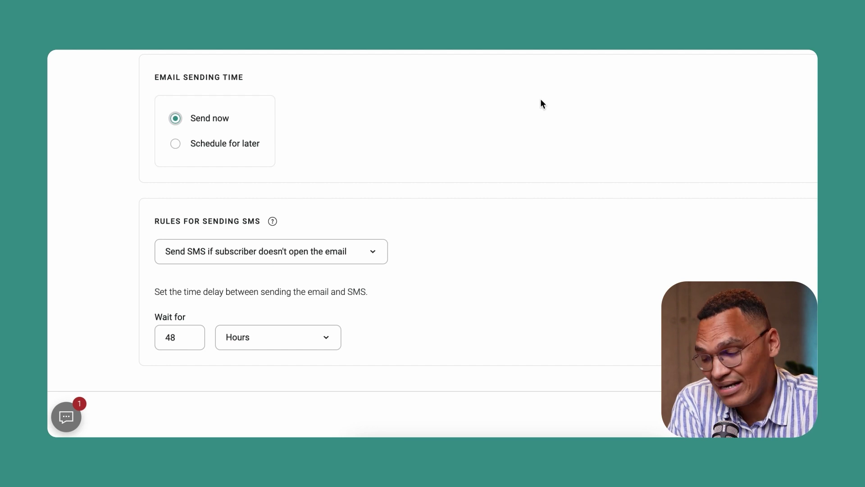
{"action": "left_click", "coordinate": [354, 261]}
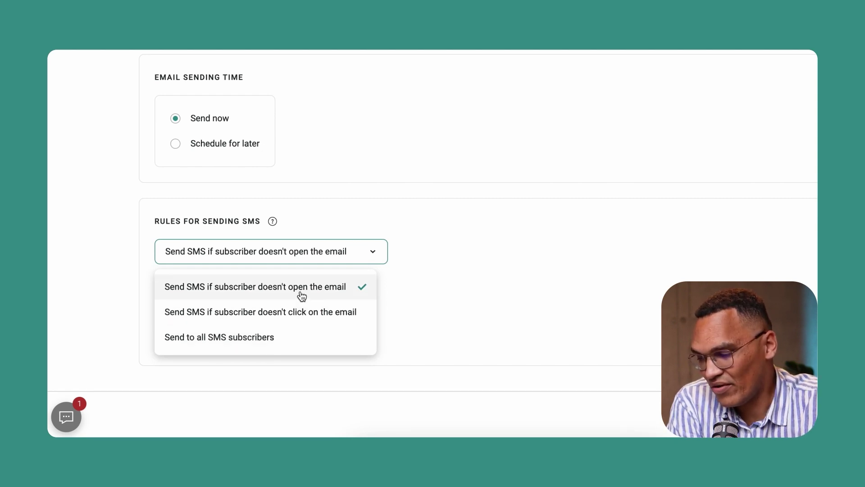
{"action": "left_click", "coordinate": [576, 241]}
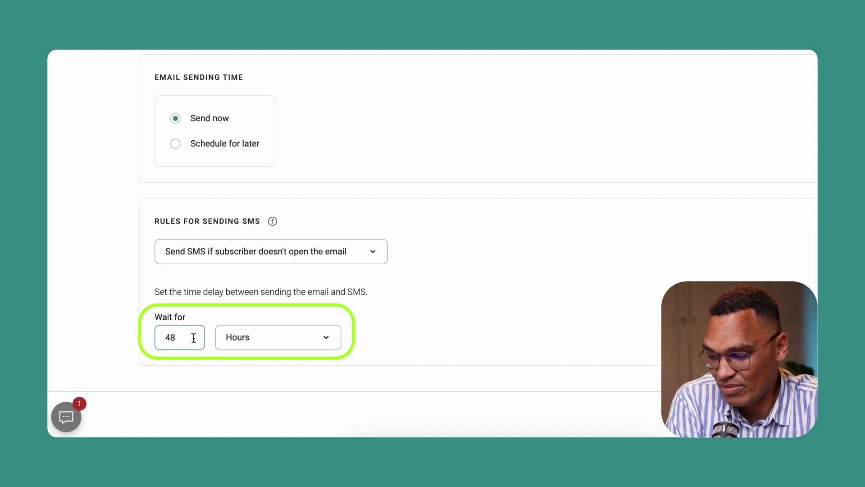
{"action": "left_click_drag", "start_coordinate": [174, 337], "coordinate": [142, 336]}
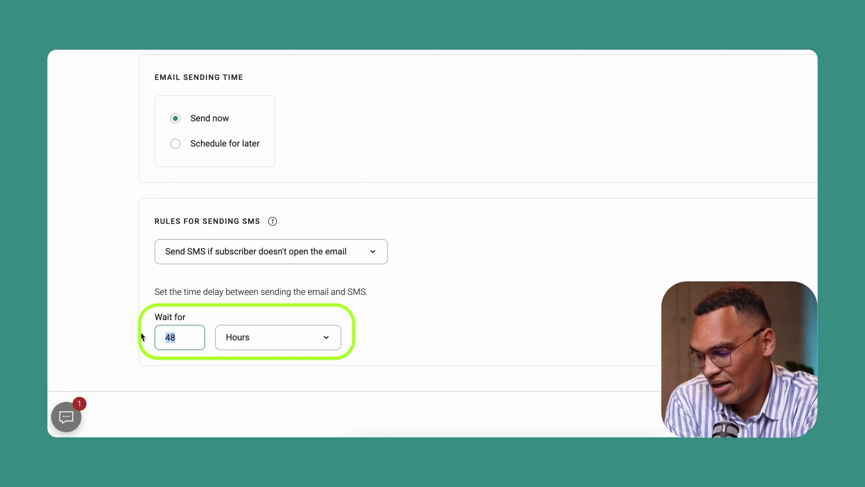